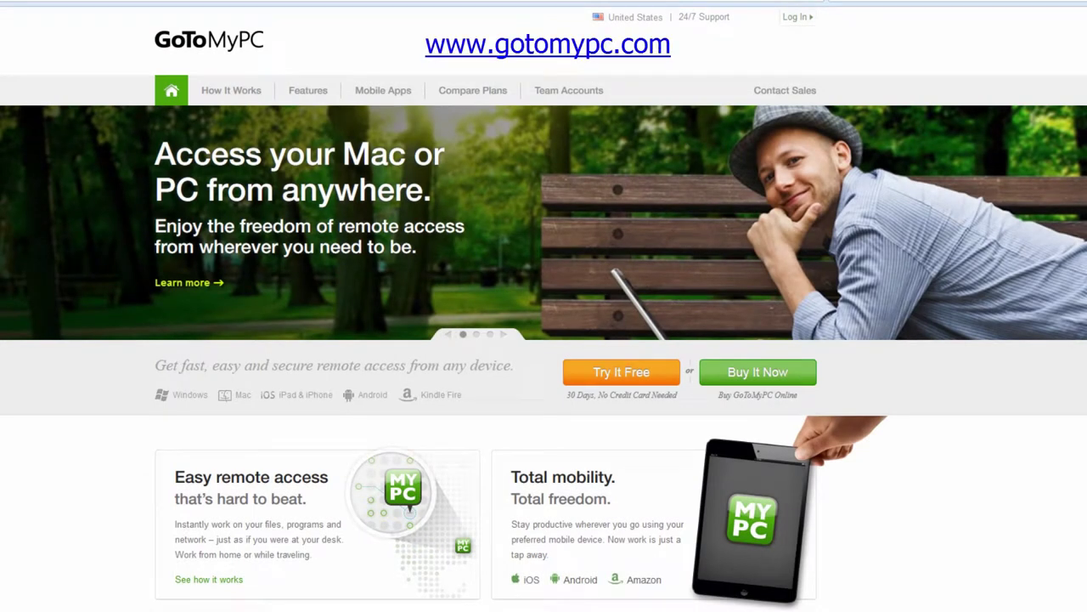
# Request a new account password through the login page's forgotten-password option, using the account's email address
pyautogui.click(803, 18)
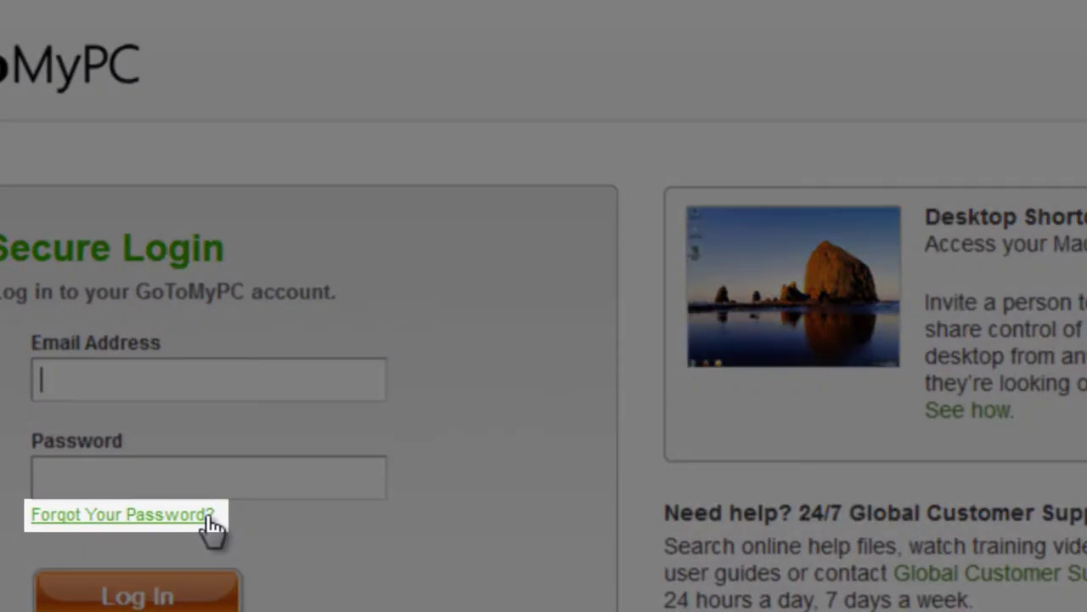
pyautogui.click(213, 516)
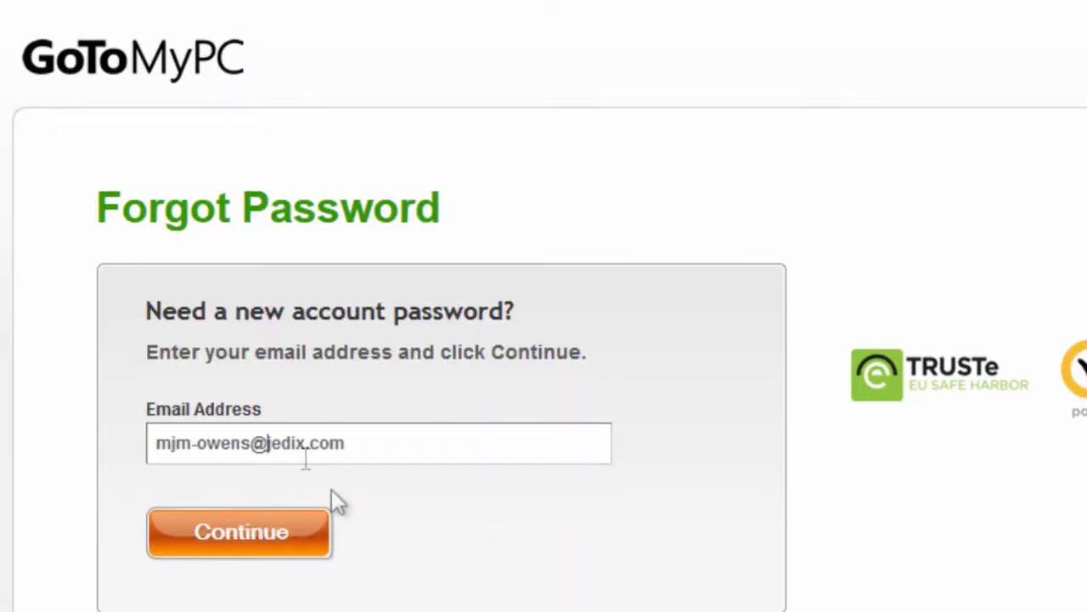
pyautogui.click(276, 524)
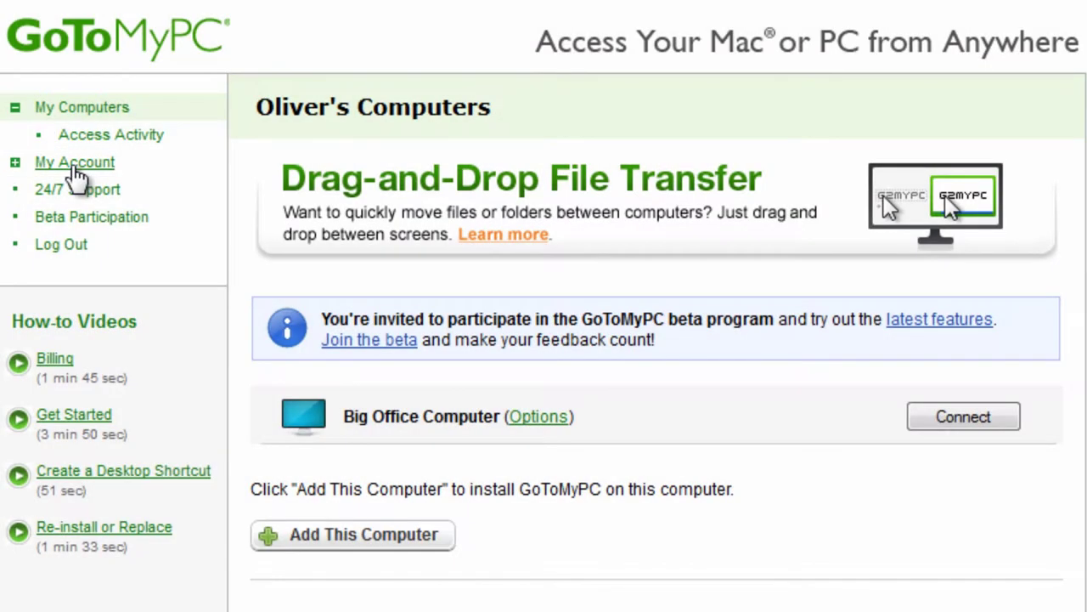
# In the account information, enter the current password, then the new account password and its confirmation
pyautogui.click(75, 166)
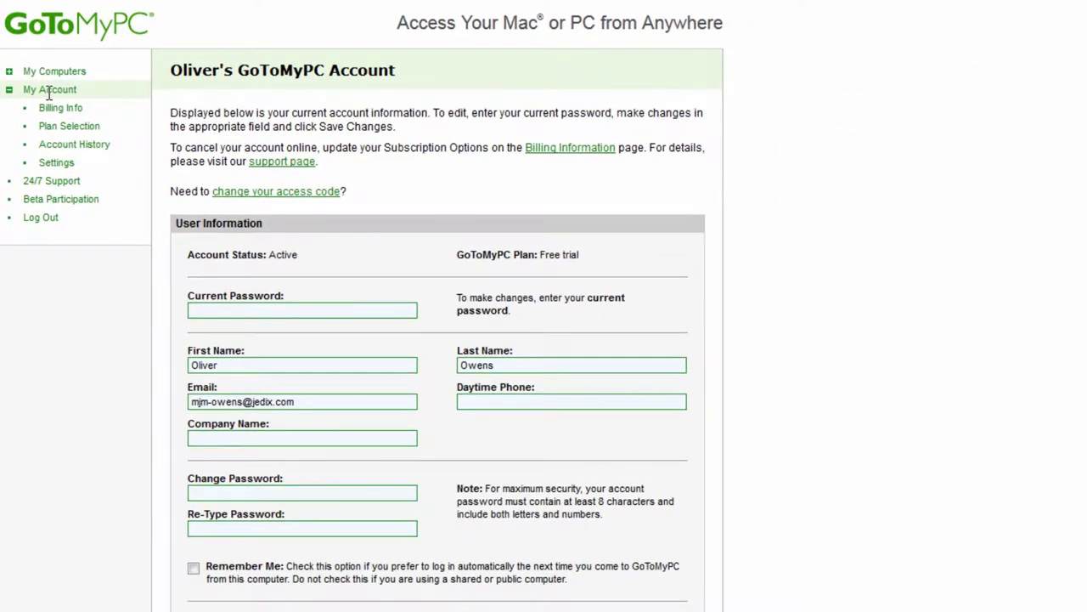
pyautogui.click(189, 309)
pyautogui.write('********')
pyautogui.click(204, 493)
pyautogui.write('*********')
pyautogui.press('Tab')
pyautogui.write('*********')
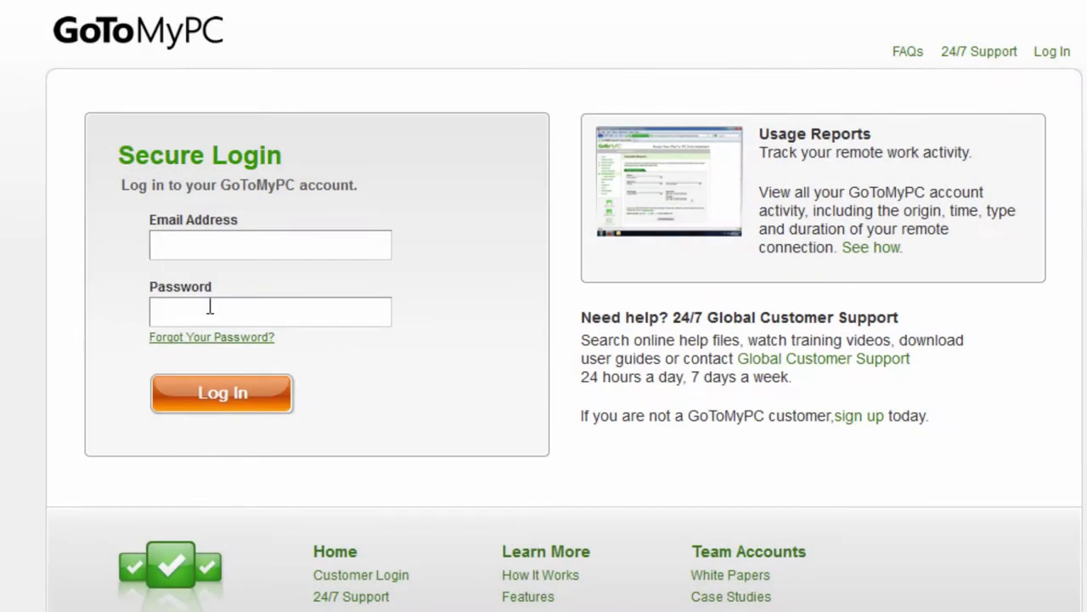
# Try to log in three times with an account email address and password
pyautogui.click(207, 245)
pyautogui.click(206, 307)
pyautogui.click(202, 310)
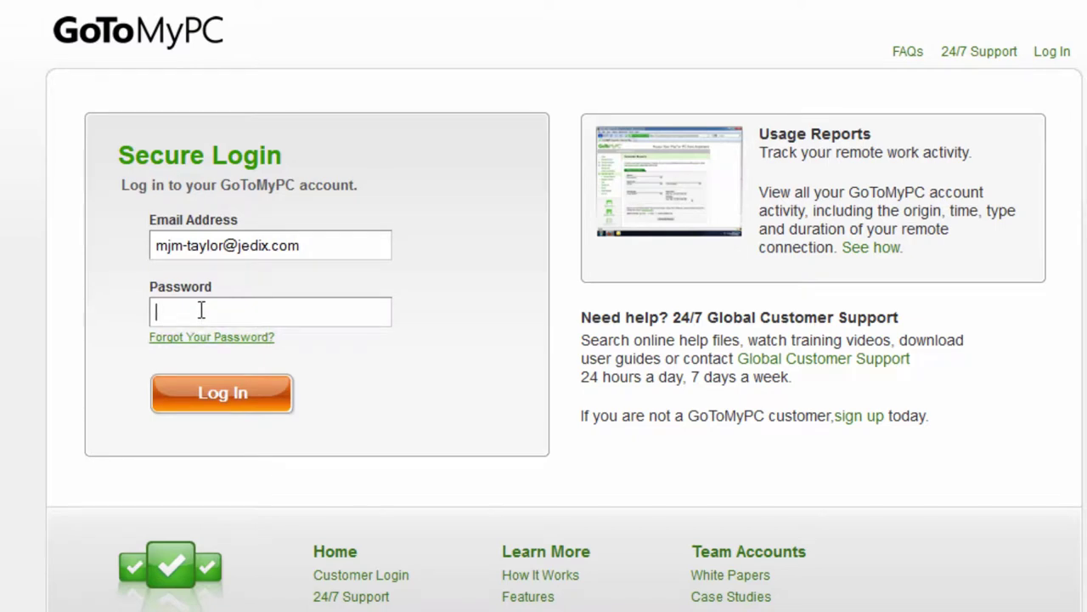
pyautogui.write('•••••••••')
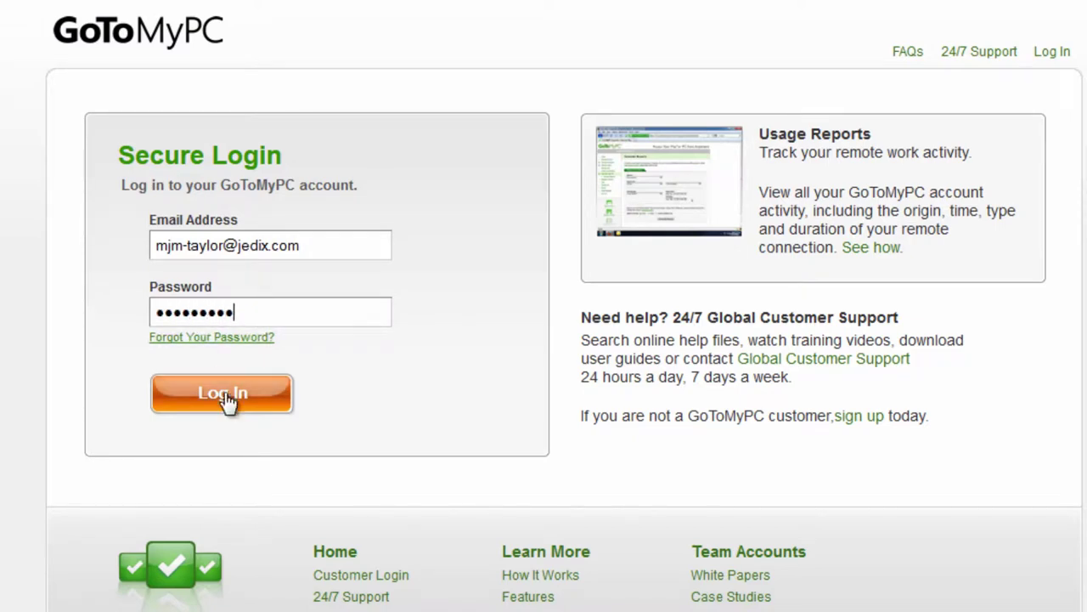
pyautogui.click(229, 403)
pyautogui.click(224, 365)
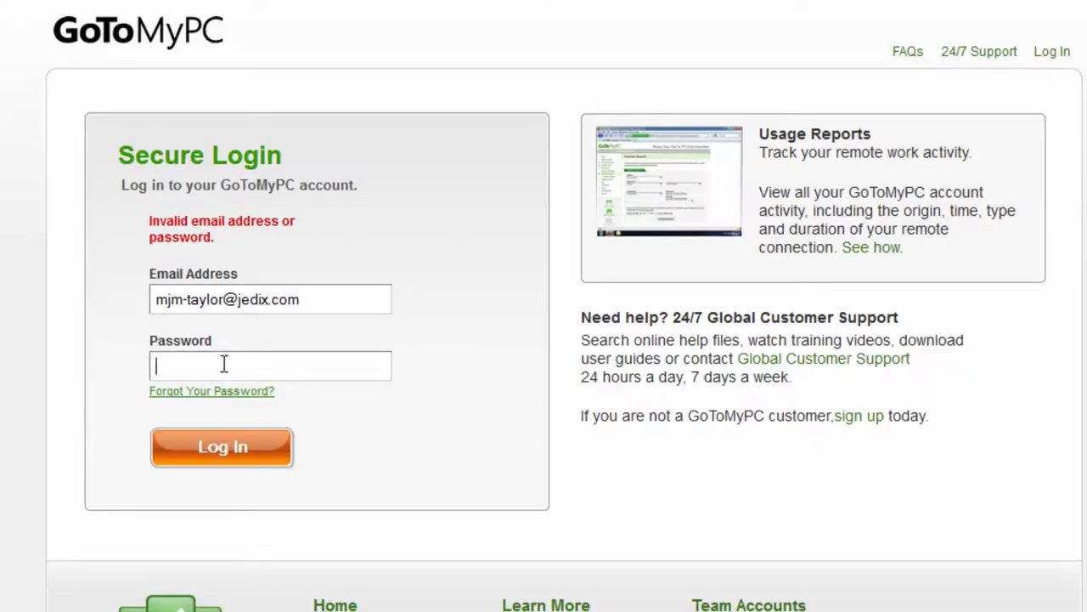
pyautogui.write('•••••••••')
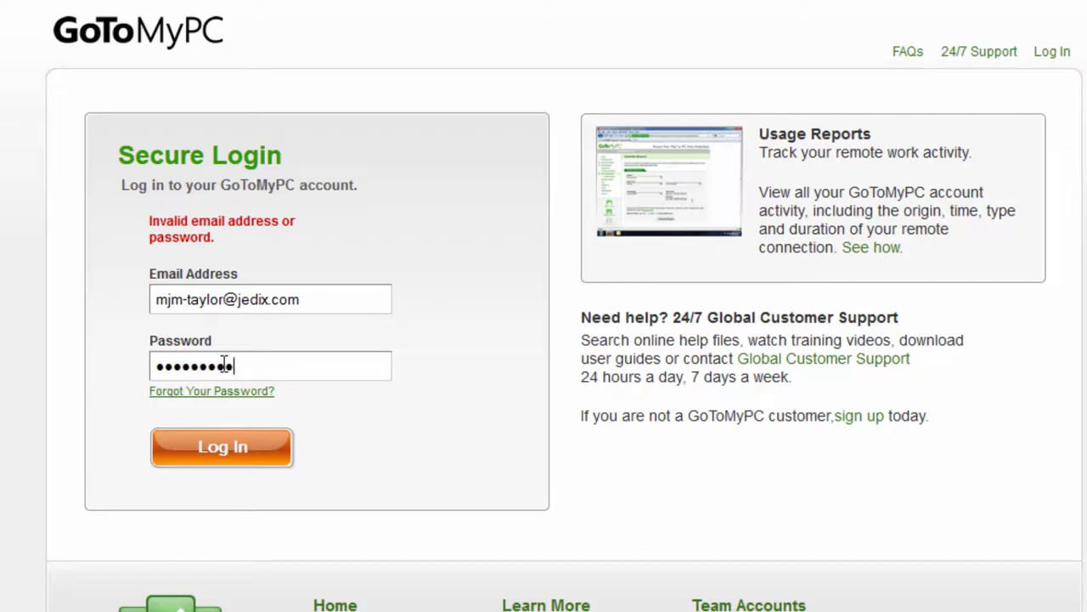
pyautogui.click(226, 451)
pyautogui.click(206, 371)
pyautogui.write('•••••••••')
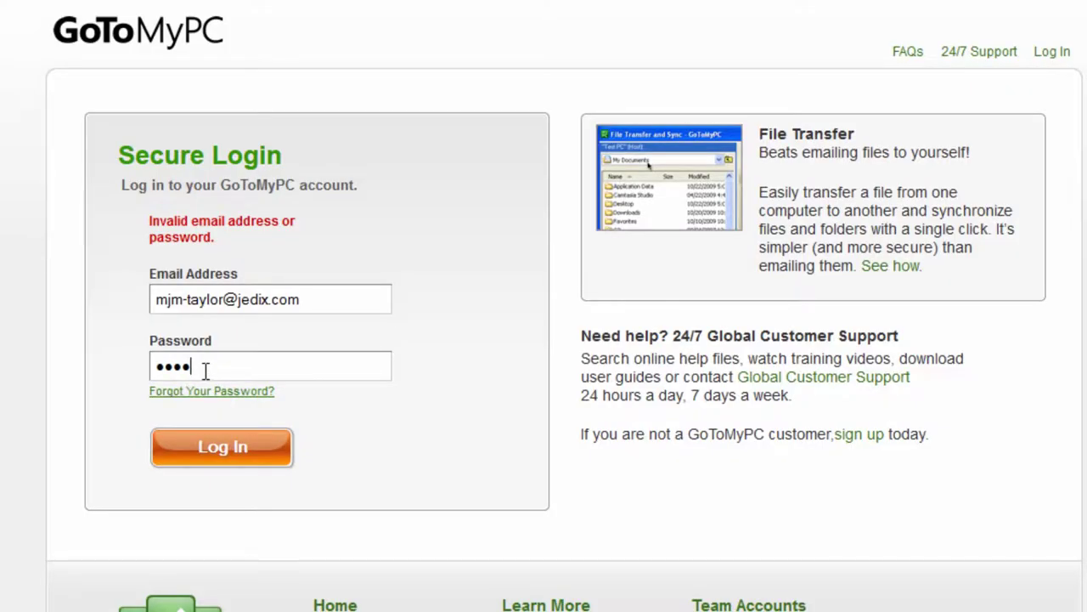
pyautogui.click(216, 462)
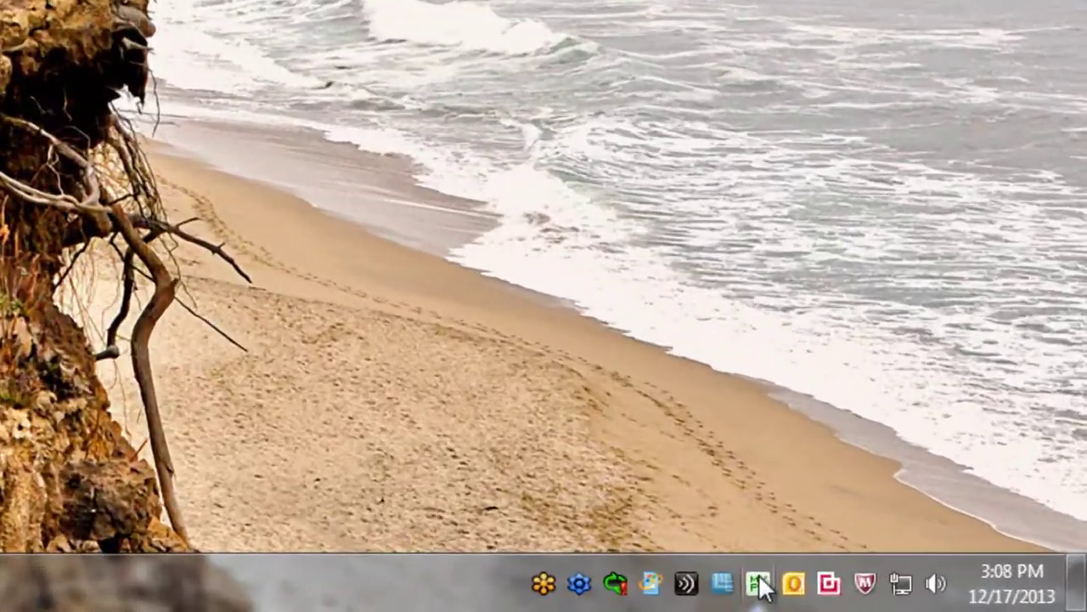
# Change this computer's access code, supplying the old access code, the new access code and its confirmation
pyautogui.rightClick(759, 581)
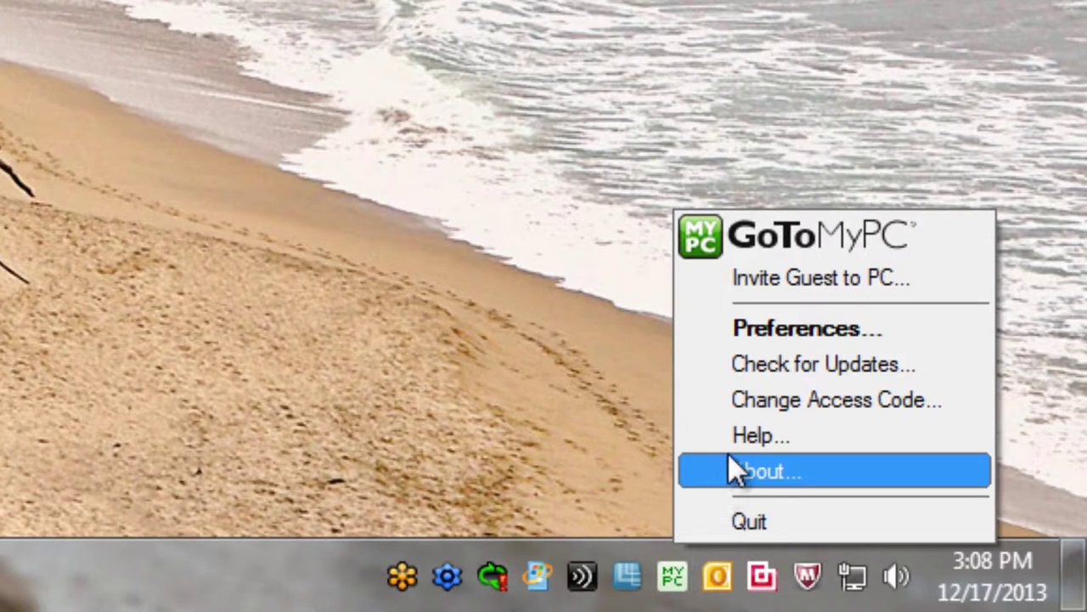
pyautogui.click(753, 409)
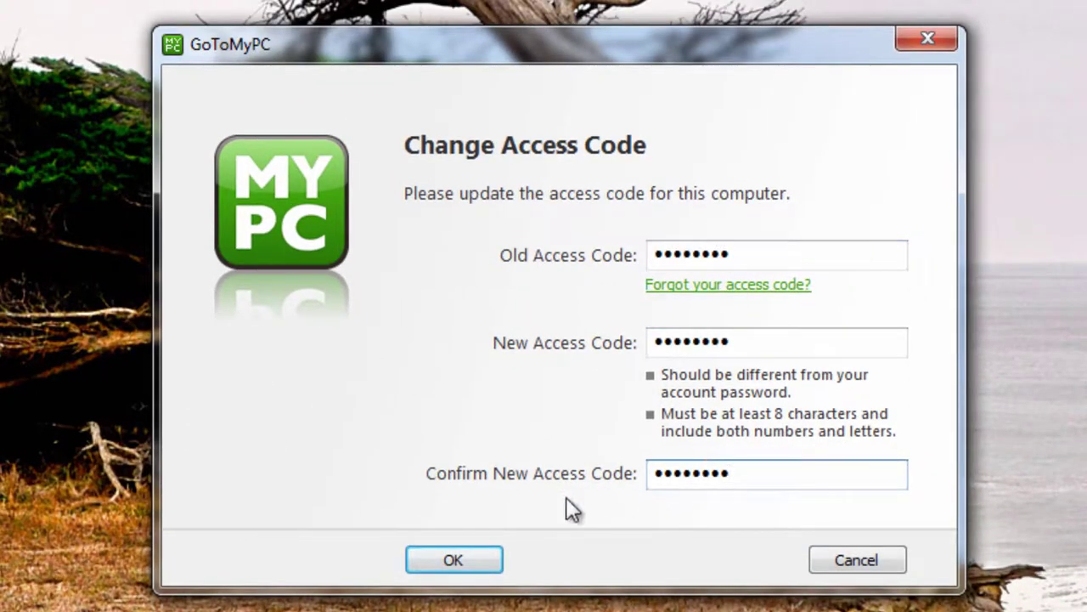
pyautogui.click(452, 569)
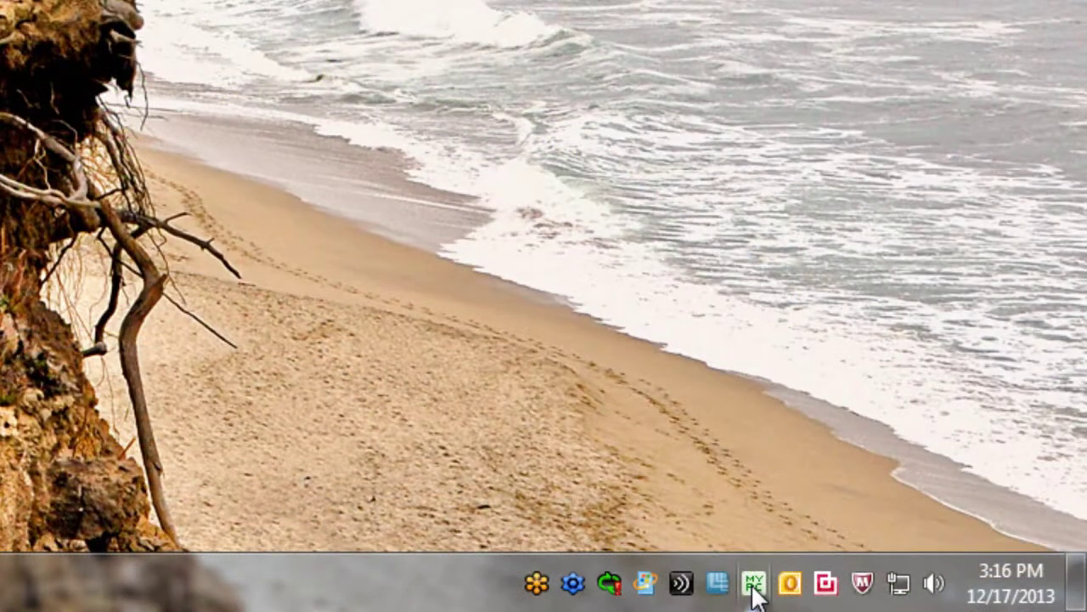
# Open the forgotten access code option from this computer's access code change dialog
pyautogui.rightClick(752, 584)
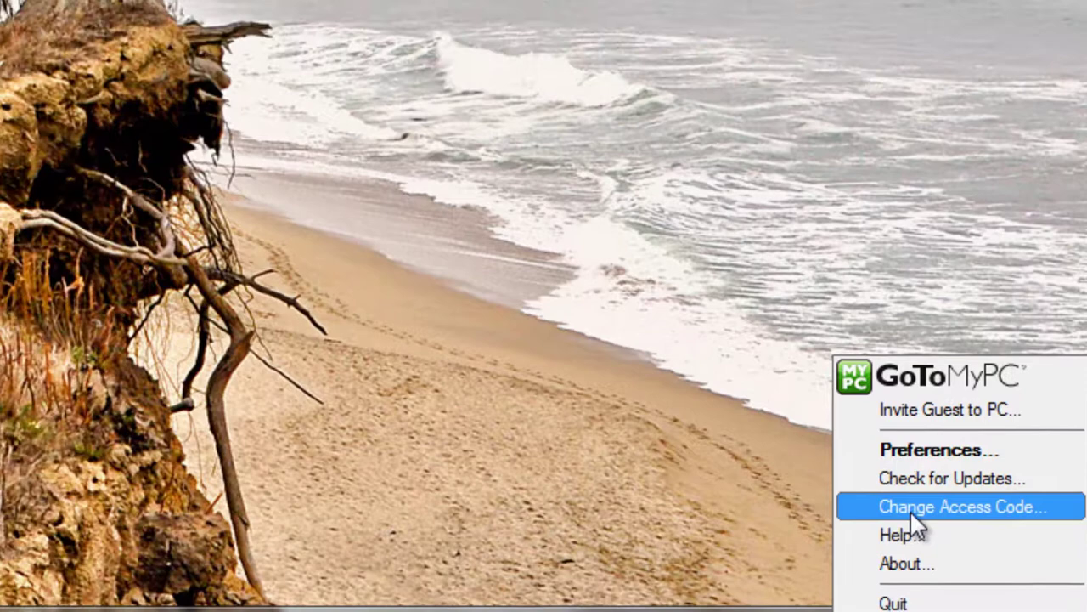
pyautogui.click(828, 457)
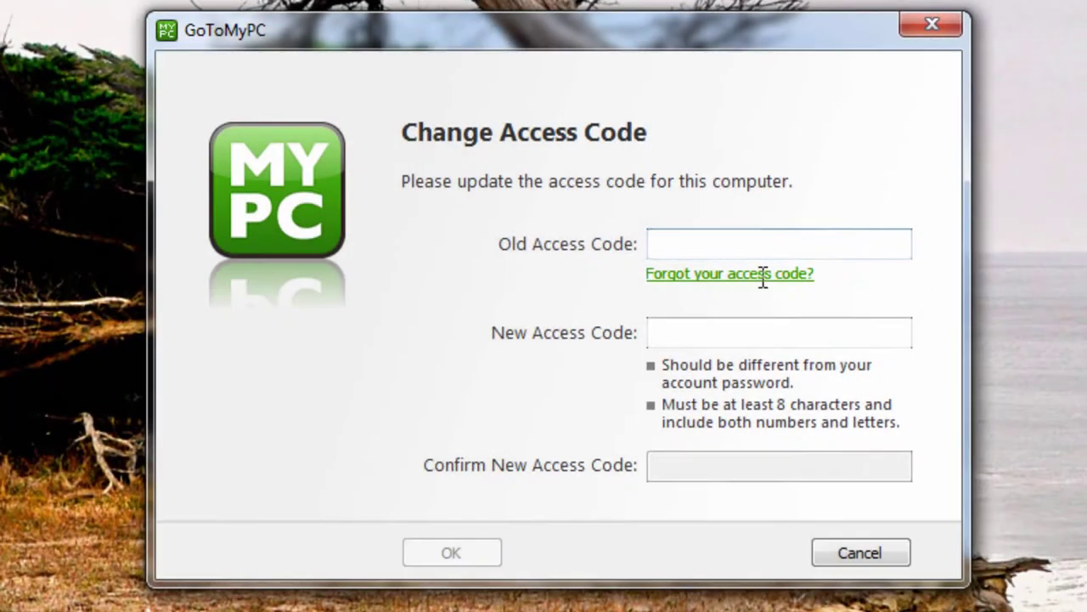
pyautogui.click(764, 275)
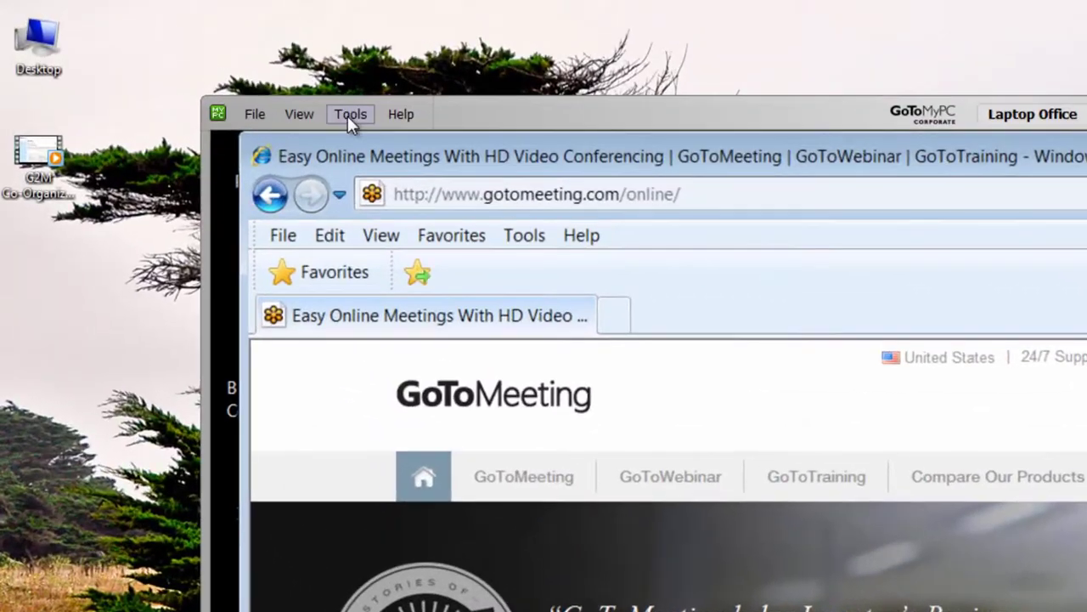
# In the security preferences, enable locking the host computer upon disconnection, blanking out the screen while connected, and locking the host keyboard and mouse
pyautogui.click(223, 73)
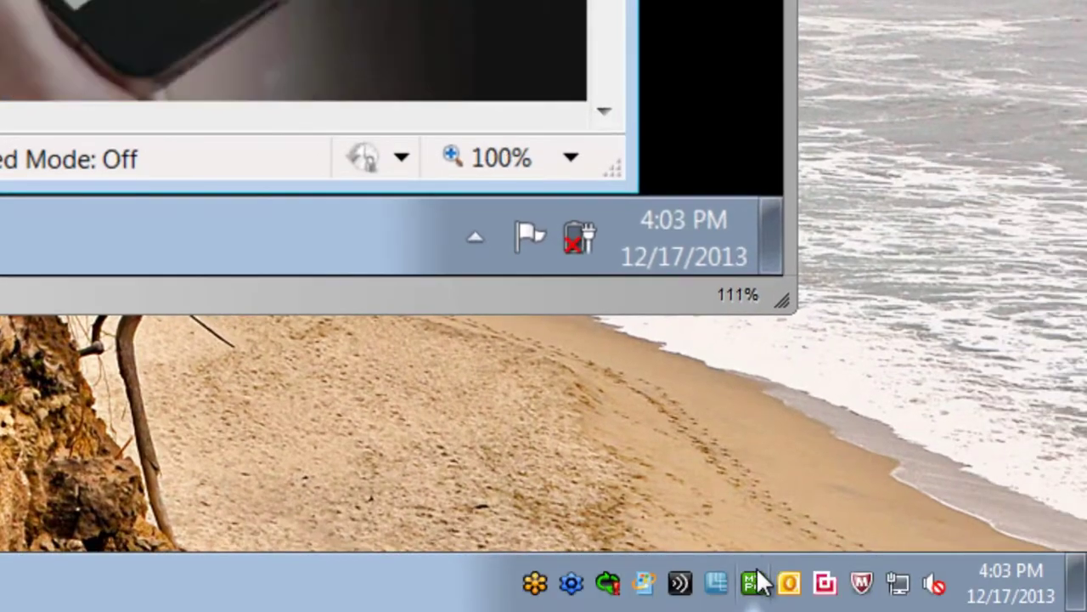
pyautogui.rightClick(753, 583)
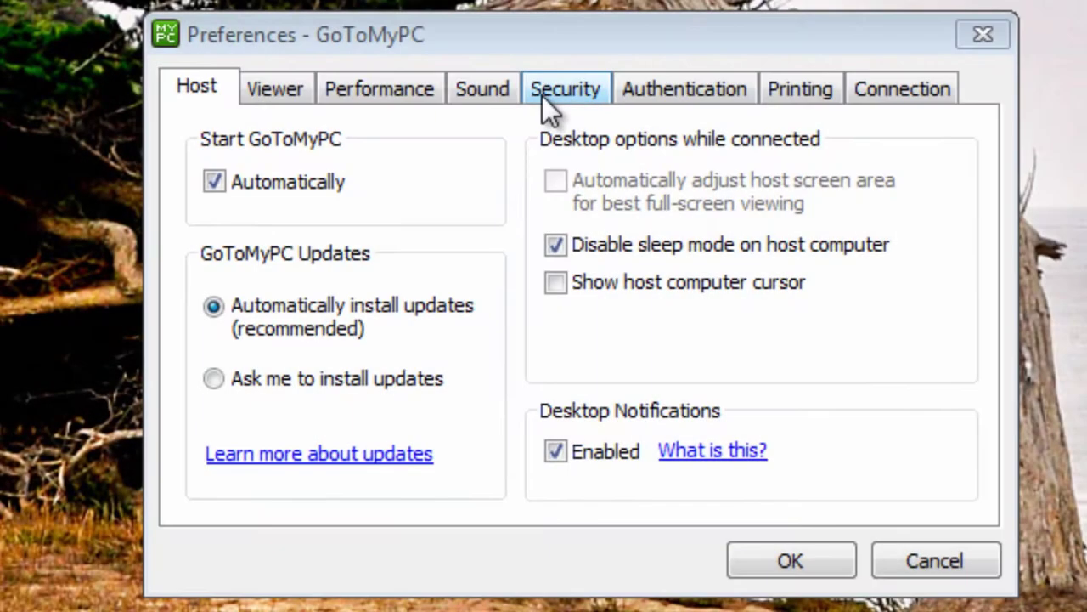
pyautogui.click(543, 93)
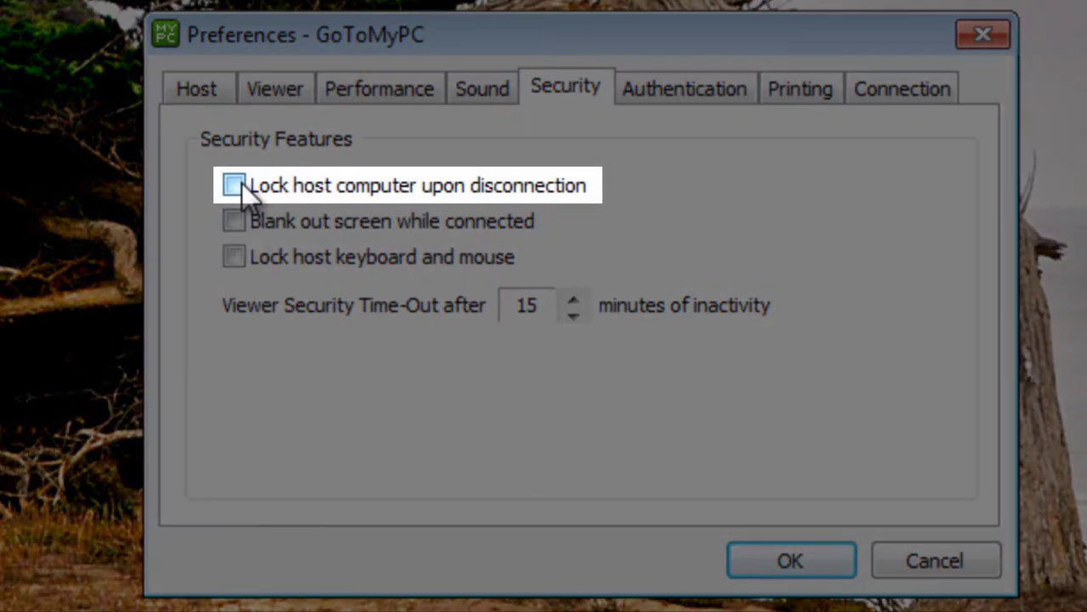
pyautogui.click(235, 186)
pyautogui.click(235, 223)
pyautogui.click(235, 256)
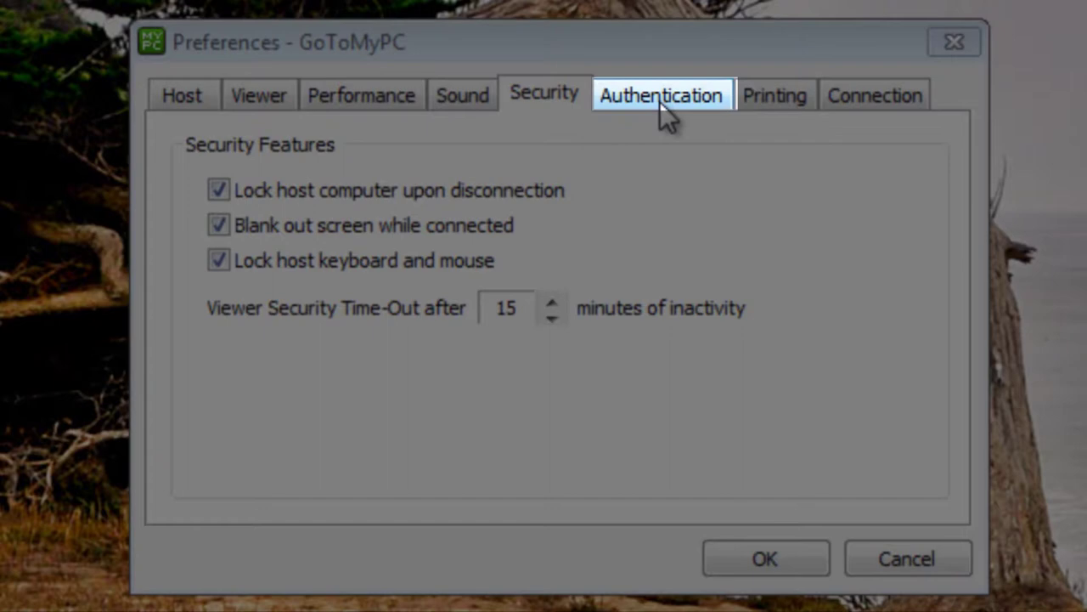
# Enable One-Time Passwords in the authentication preferences and generate a list of 50, authorizing it with the computer's access code
pyautogui.click(662, 110)
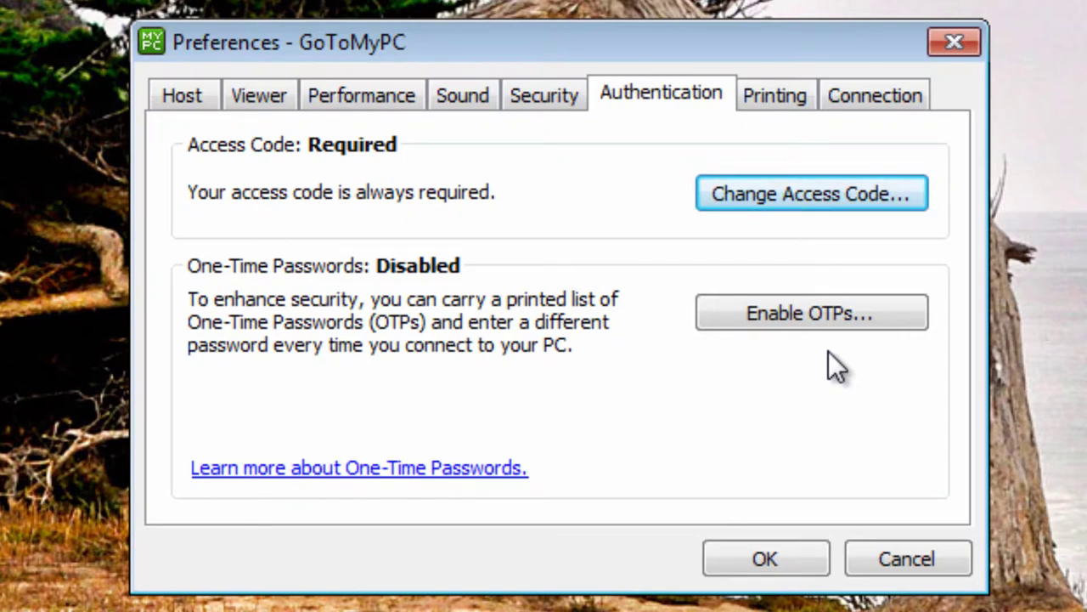
pyautogui.click(841, 314)
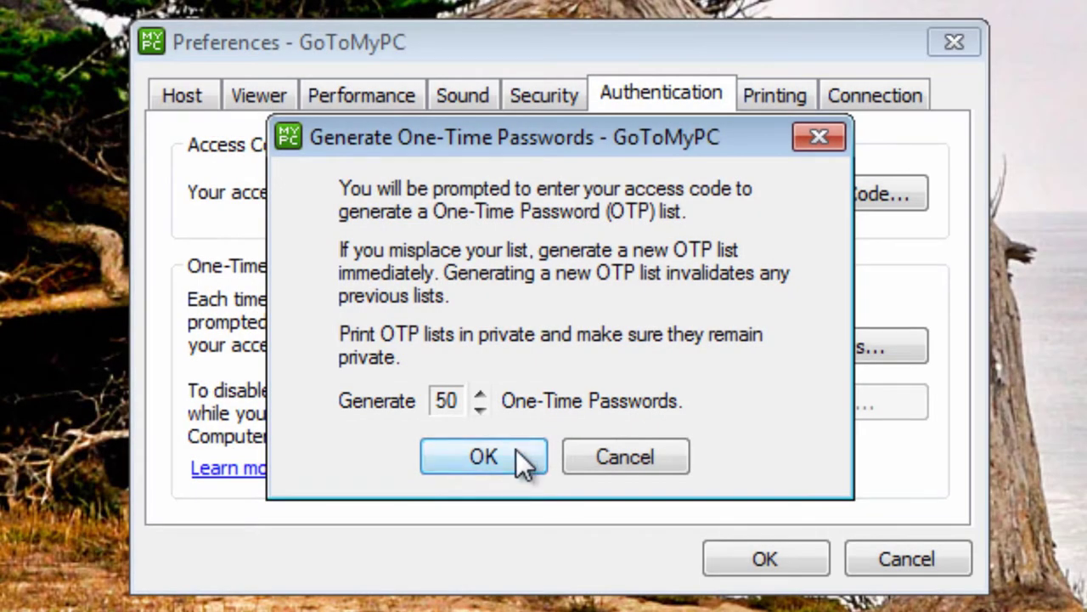
pyautogui.click(516, 448)
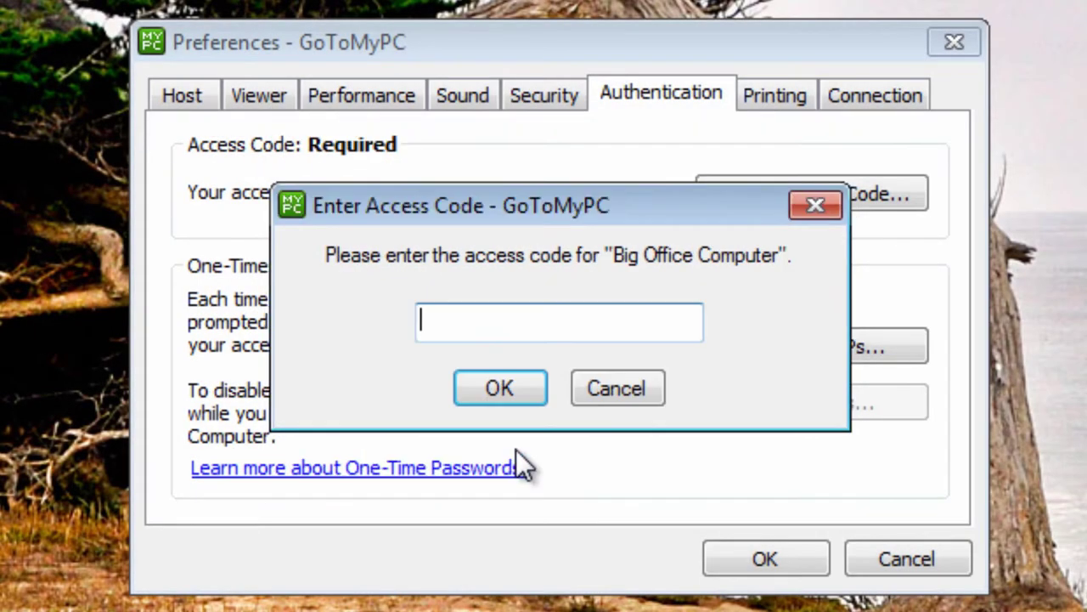
pyautogui.write('•••••••')
pyautogui.press('Return')
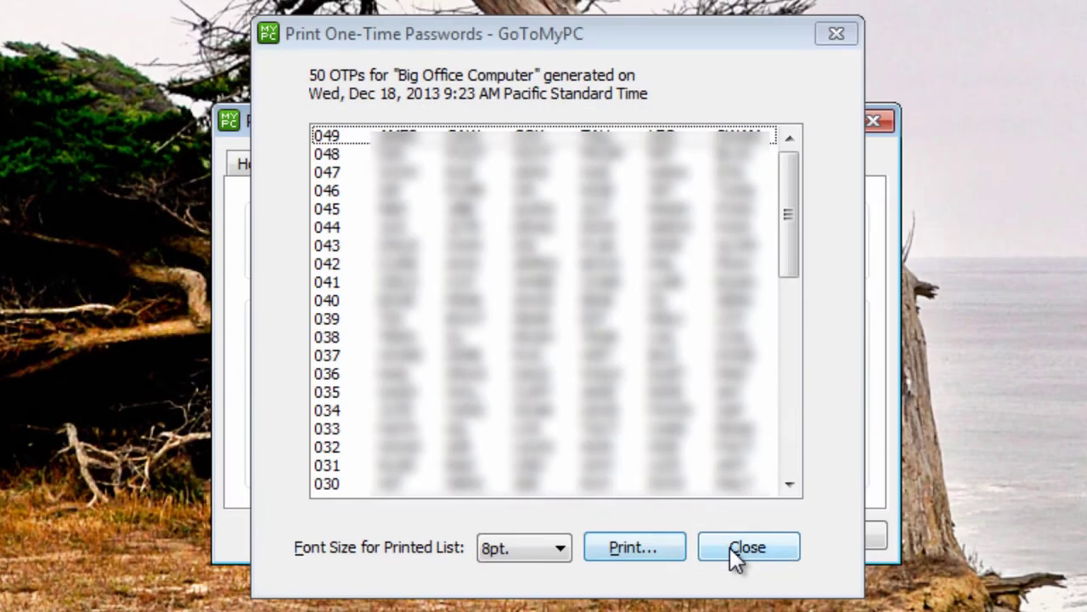
pyautogui.click(736, 547)
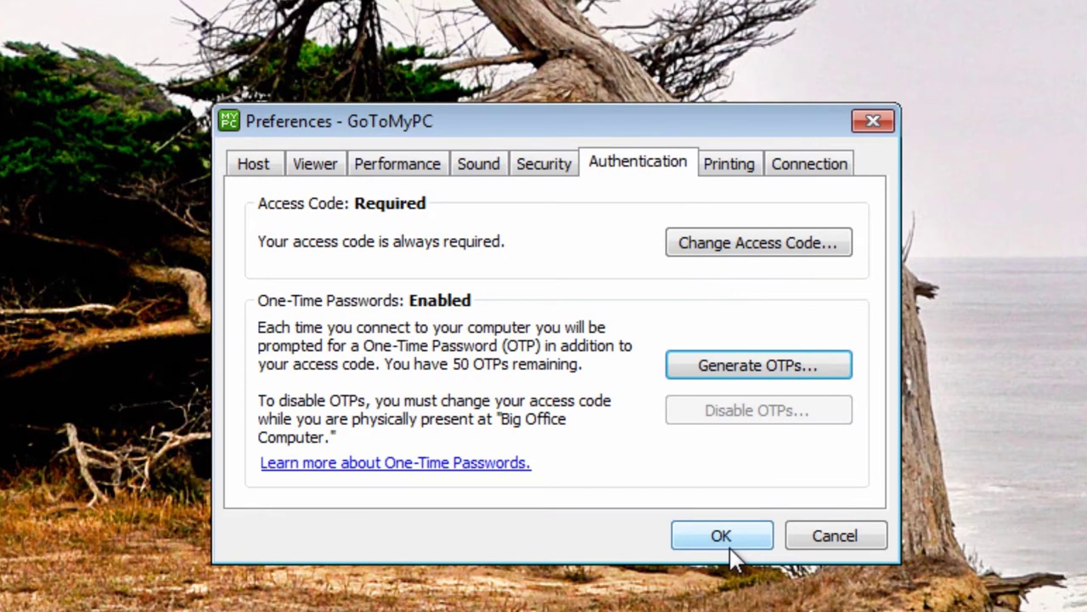